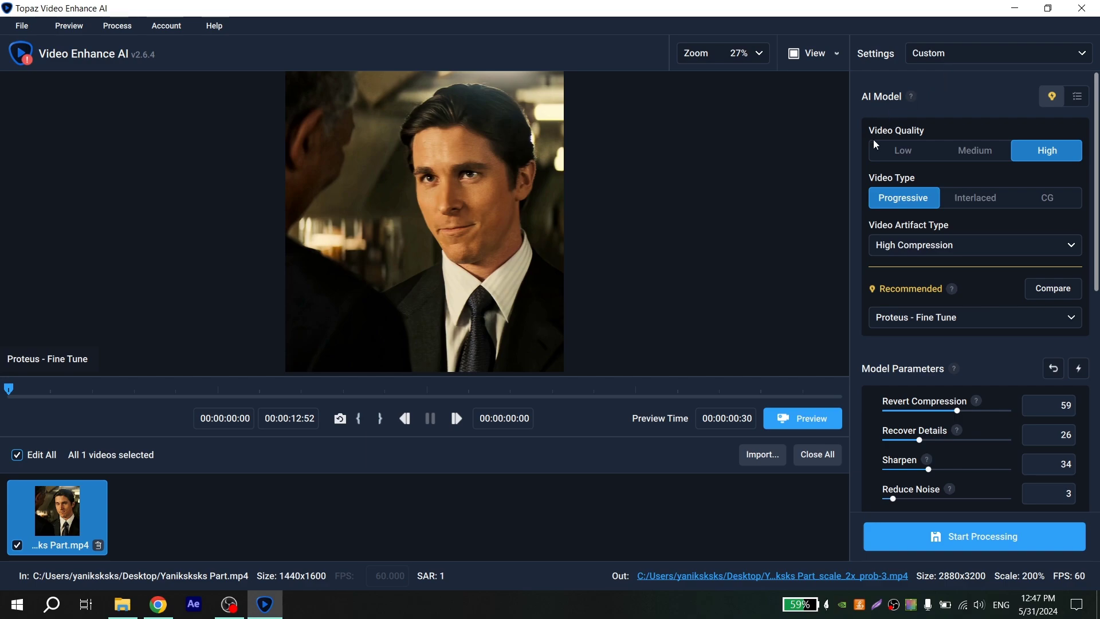
- Choose Proteus - Fine Tune for a High-quality, Progressive, High Compression clip
{"action": "mouse_move", "coordinate": [1059, 157]}
- Raise Revert Compression from 35 to 70 and Recover Details from 28 to 50
{"action": "scroll", "coordinate": [911, 332], "scroll_direction": "down", "scroll_amount": 3}
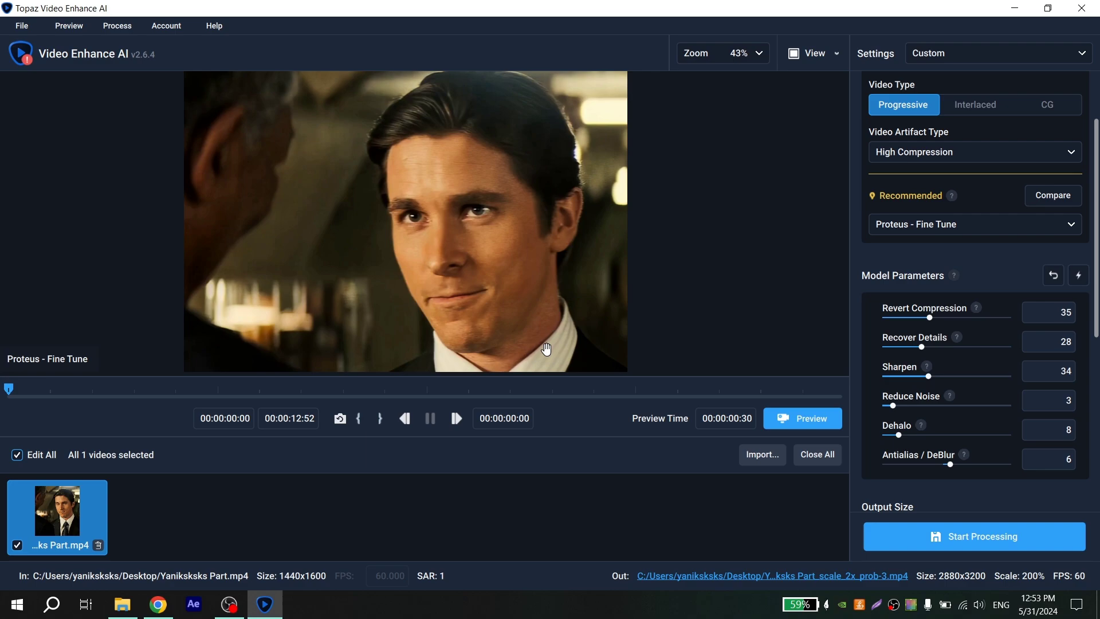
{"action": "scroll", "coordinate": [388, 248], "scroll_direction": "up", "scroll_amount": 2}
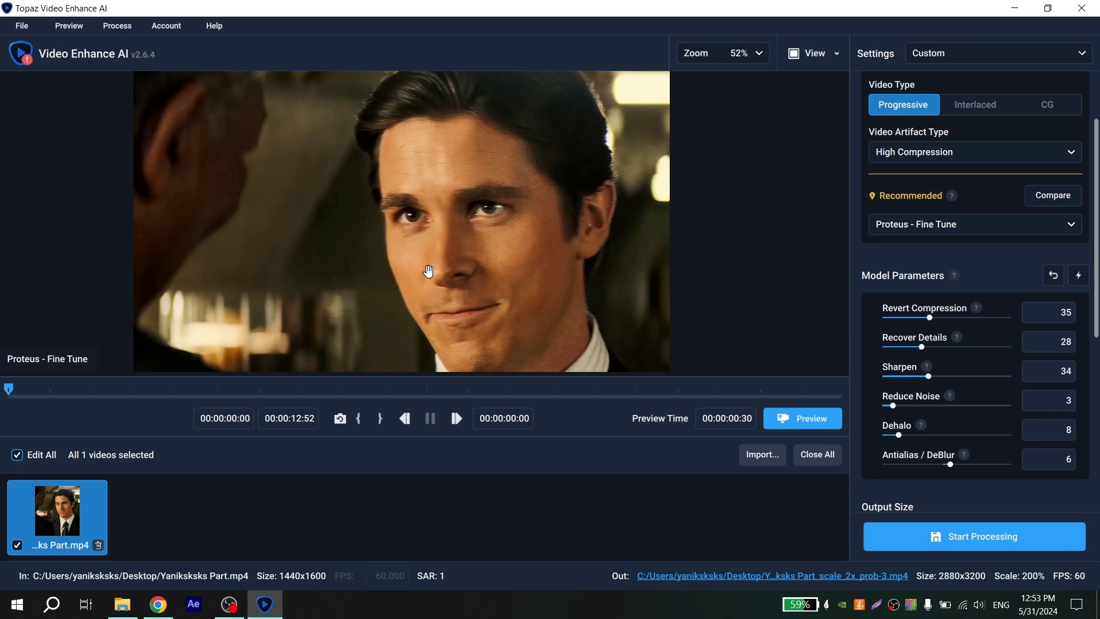
{"action": "scroll", "coordinate": [428, 270], "scroll_direction": "up", "scroll_amount": 2}
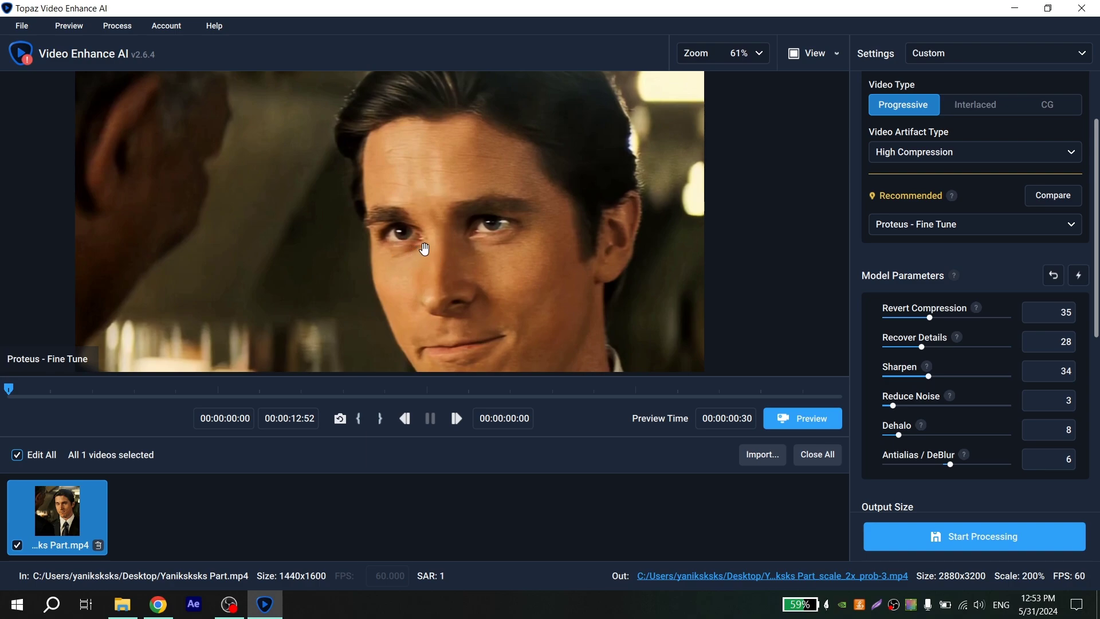
{"action": "scroll", "coordinate": [422, 245], "scroll_direction": "up", "scroll_amount": 1}
{"action": "left_click_drag", "start_coordinate": [415, 245], "coordinate": [449, 209]}
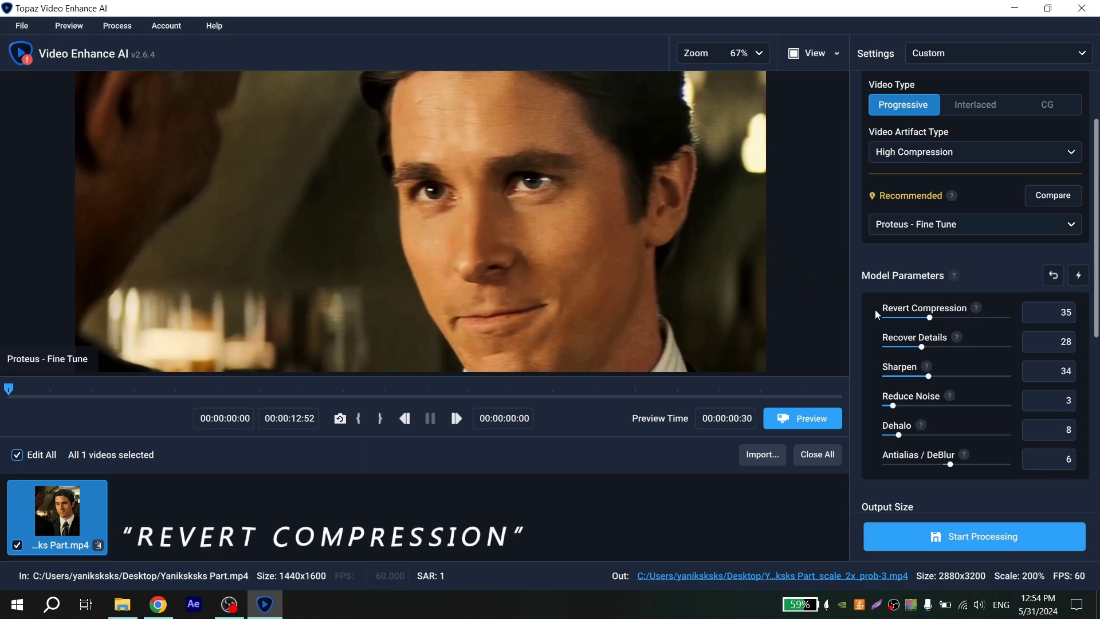
{"action": "left_click_drag", "start_coordinate": [930, 317], "coordinate": [971, 319]}
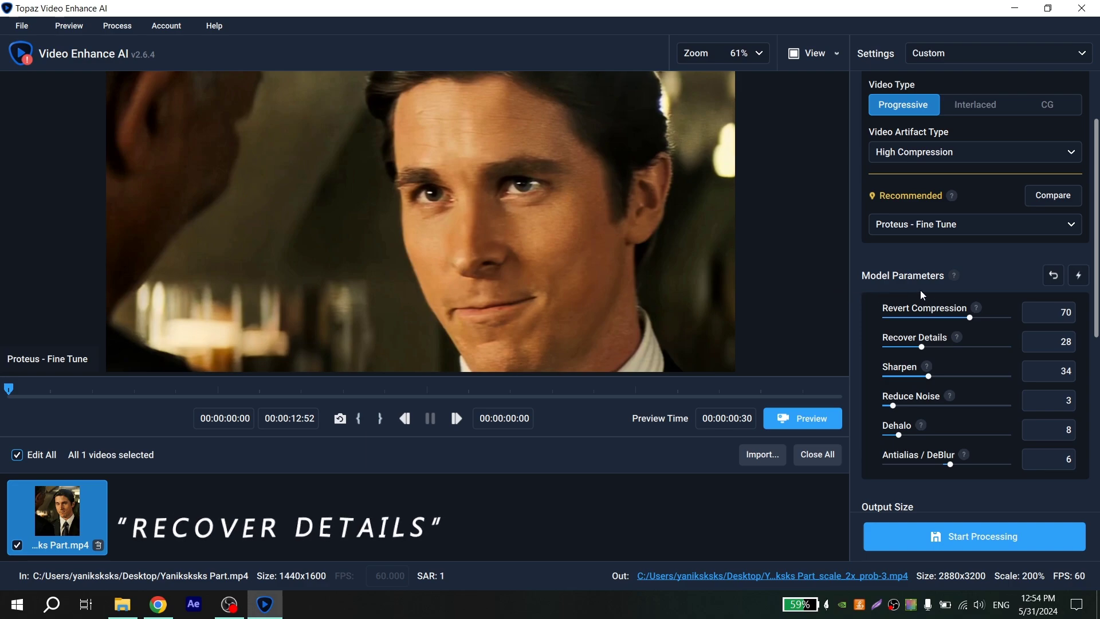
{"action": "left_click_drag", "start_coordinate": [923, 351], "coordinate": [949, 353]}
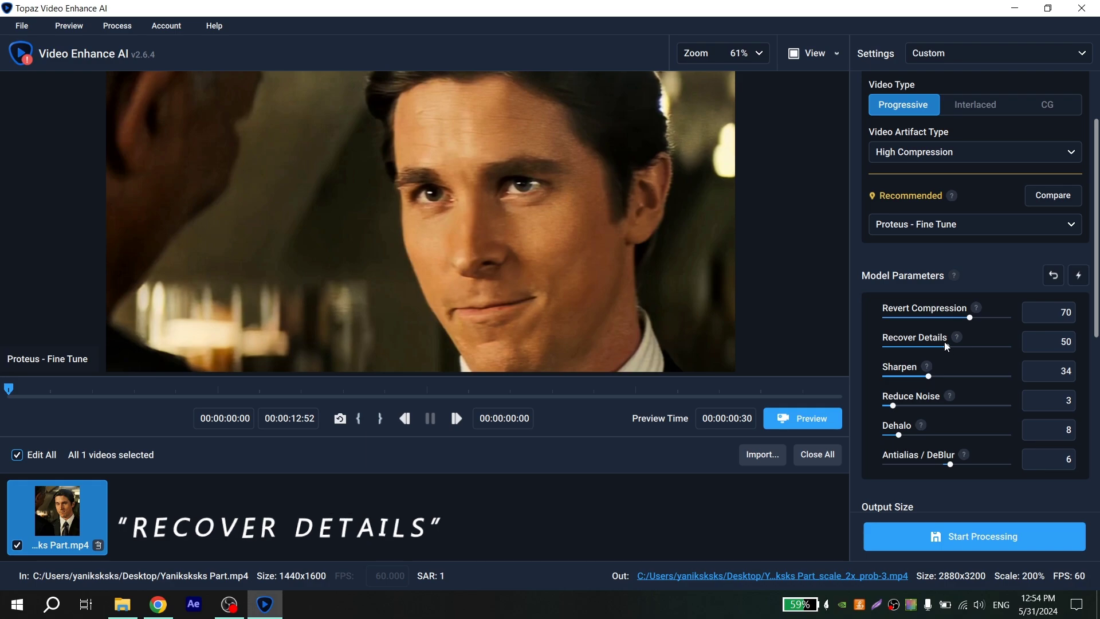
- Render the side-by-side Proteus - Fine Tune 200% preview and zoom in on the face
{"action": "left_click", "coordinate": [820, 418]}
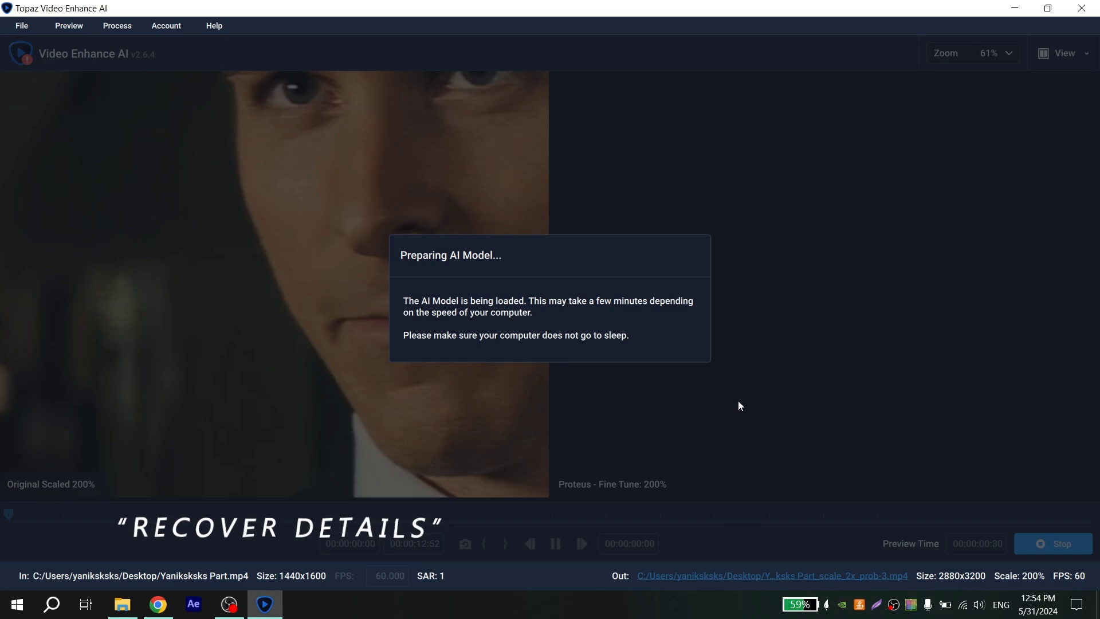
{"action": "scroll", "coordinate": [734, 363], "scroll_direction": "down", "scroll_amount": 5}
{"action": "scroll", "coordinate": [867, 279], "scroll_direction": "up", "scroll_amount": 2}
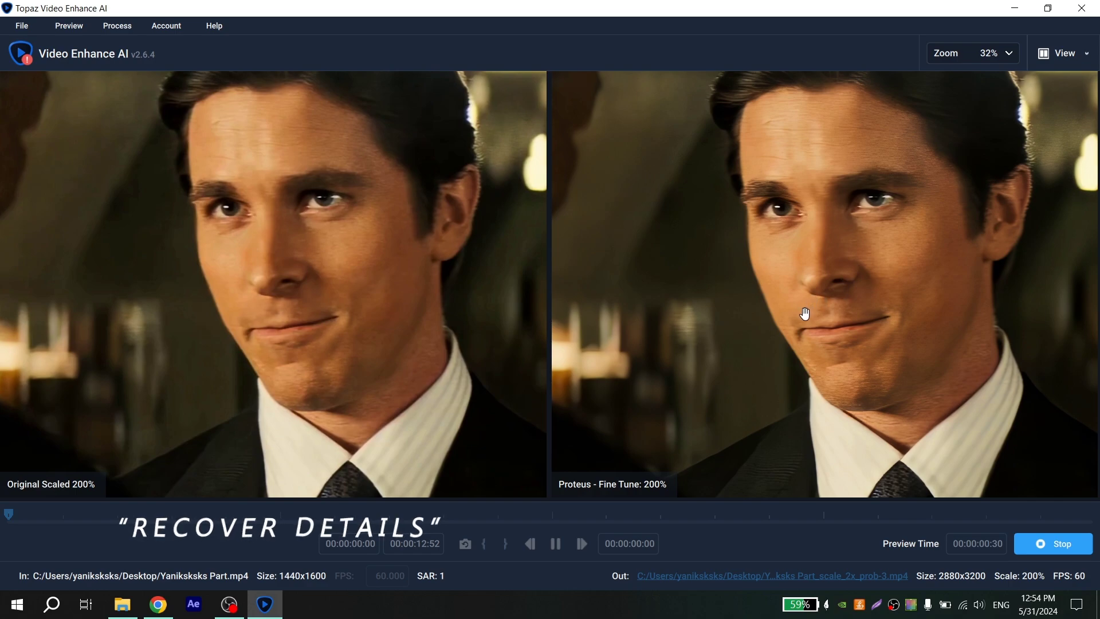
{"action": "scroll", "coordinate": [816, 280], "scroll_direction": "up", "scroll_amount": 1}
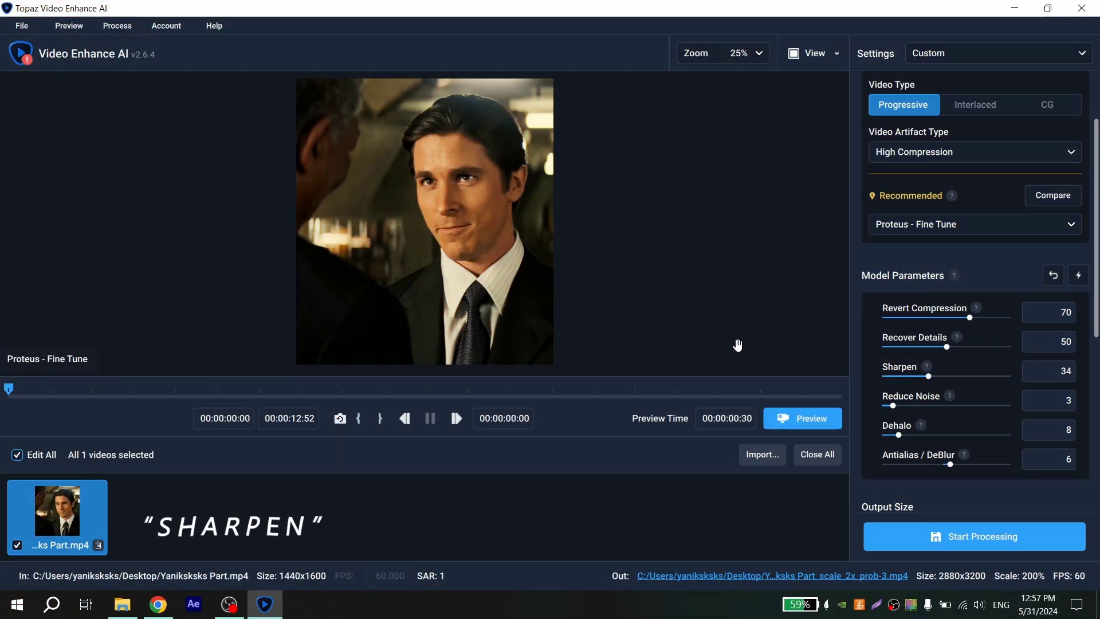
- Set Sharpen to 0, Reduce Noise to 25 and Dehalo to 30
{"action": "scroll", "coordinate": [401, 248], "scroll_direction": "up", "scroll_amount": 2}
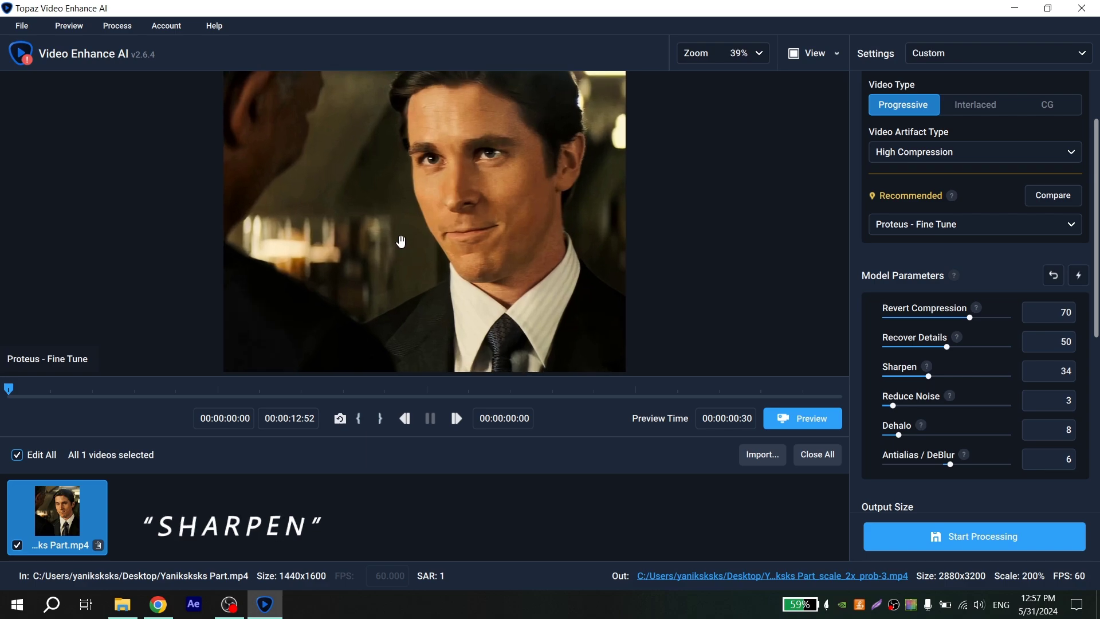
{"action": "left_click_drag", "start_coordinate": [927, 377], "coordinate": [868, 374]}
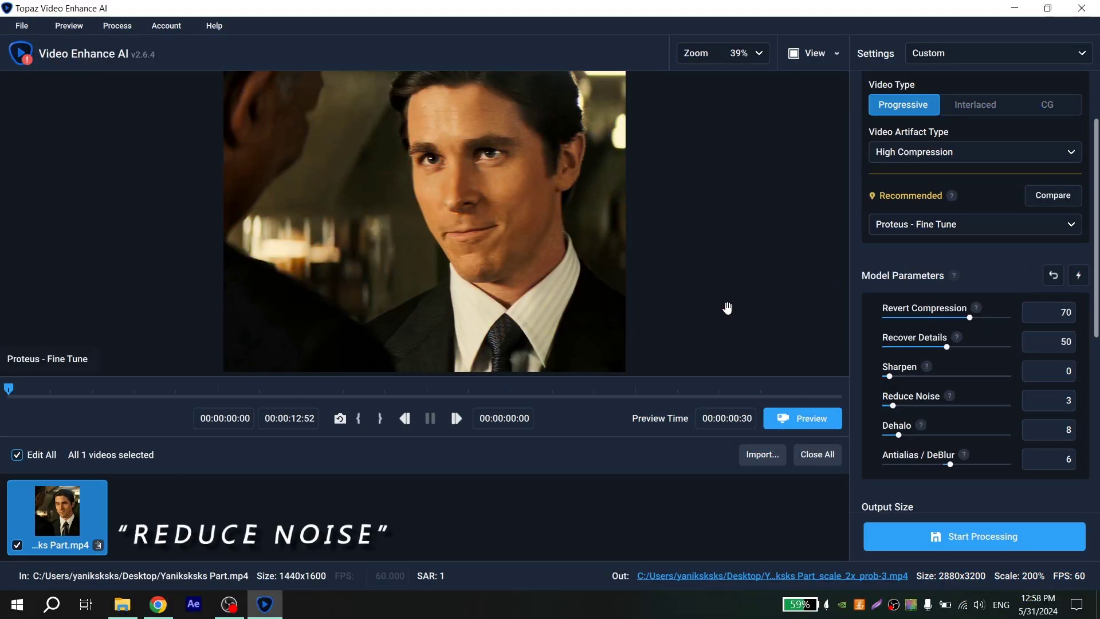
{"action": "scroll", "coordinate": [556, 284], "scroll_direction": "up", "scroll_amount": 2}
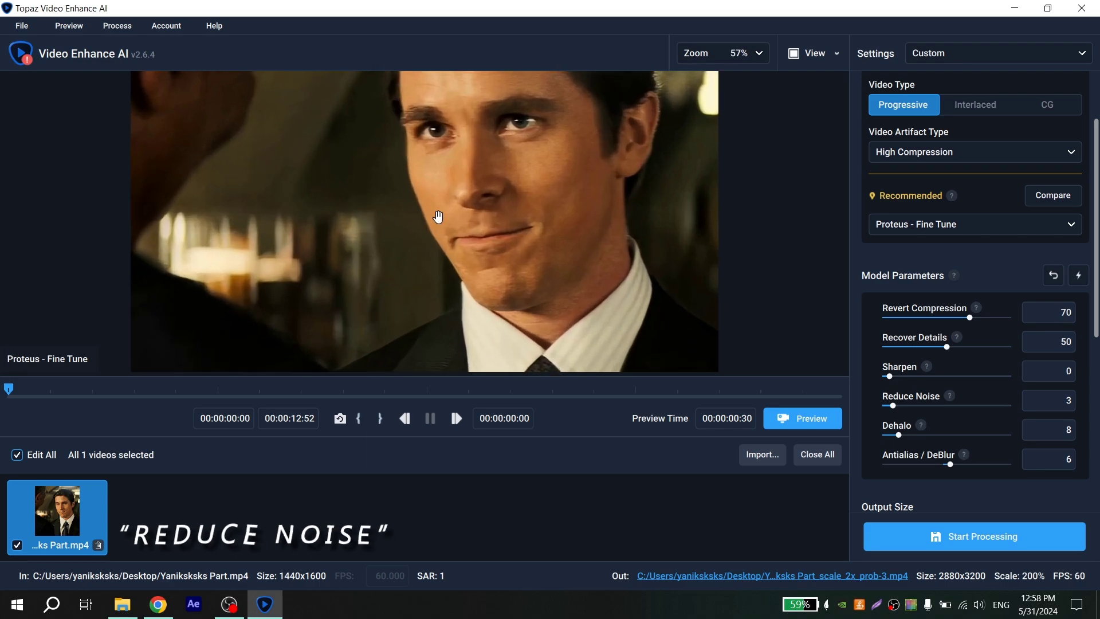
{"action": "left_click_drag", "start_coordinate": [436, 216], "coordinate": [615, 268]}
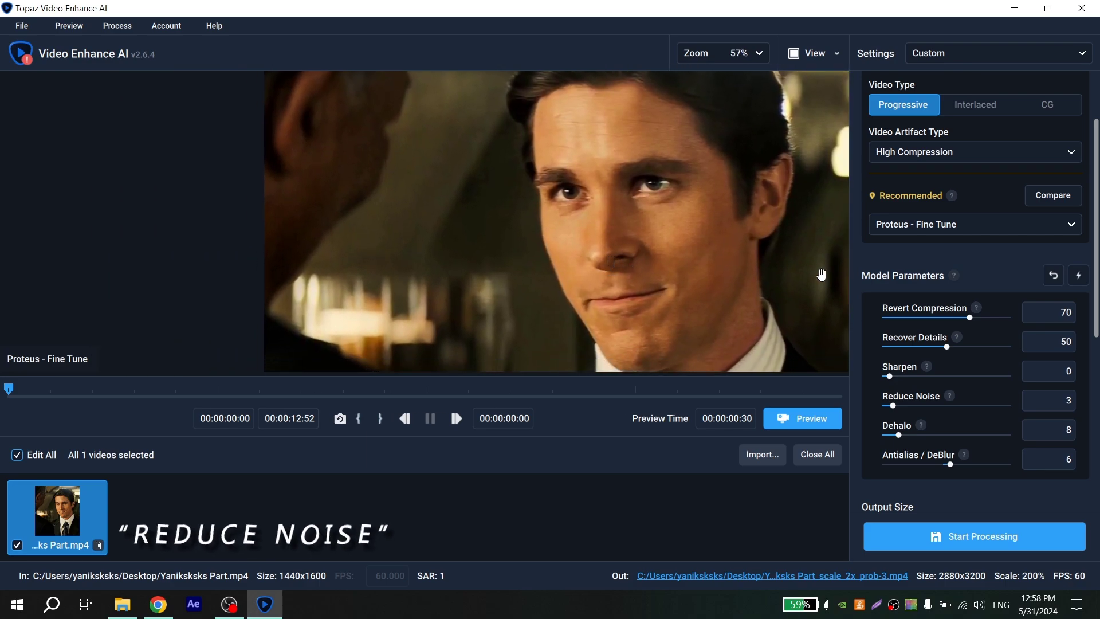
{"action": "left_click_drag", "start_coordinate": [895, 404], "coordinate": [919, 404]}
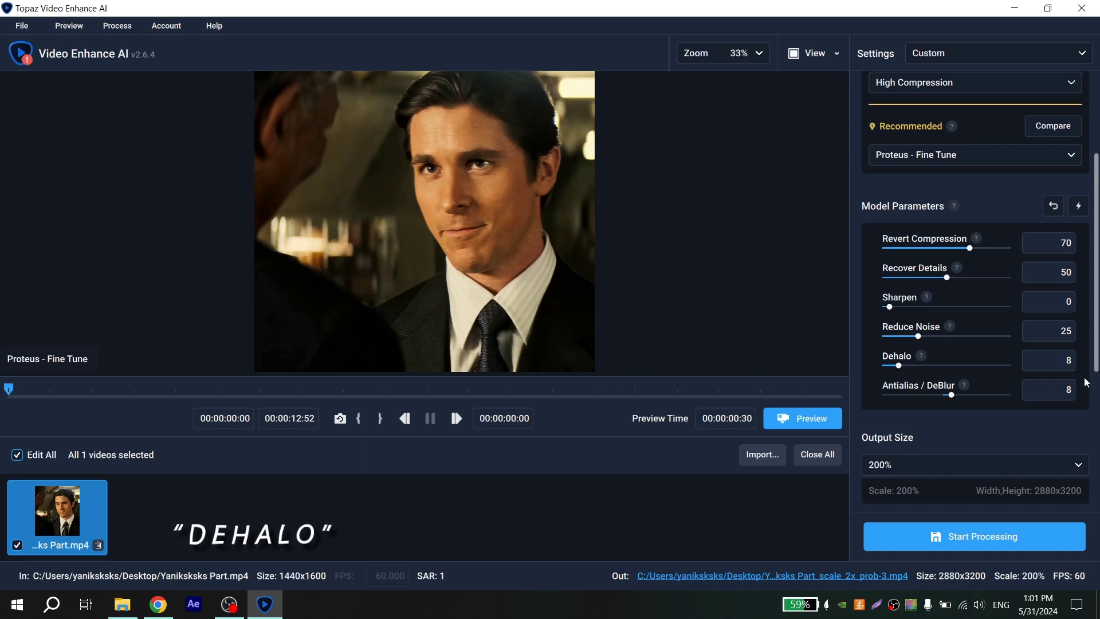
{"action": "left_click_drag", "start_coordinate": [903, 367], "coordinate": [924, 367]}
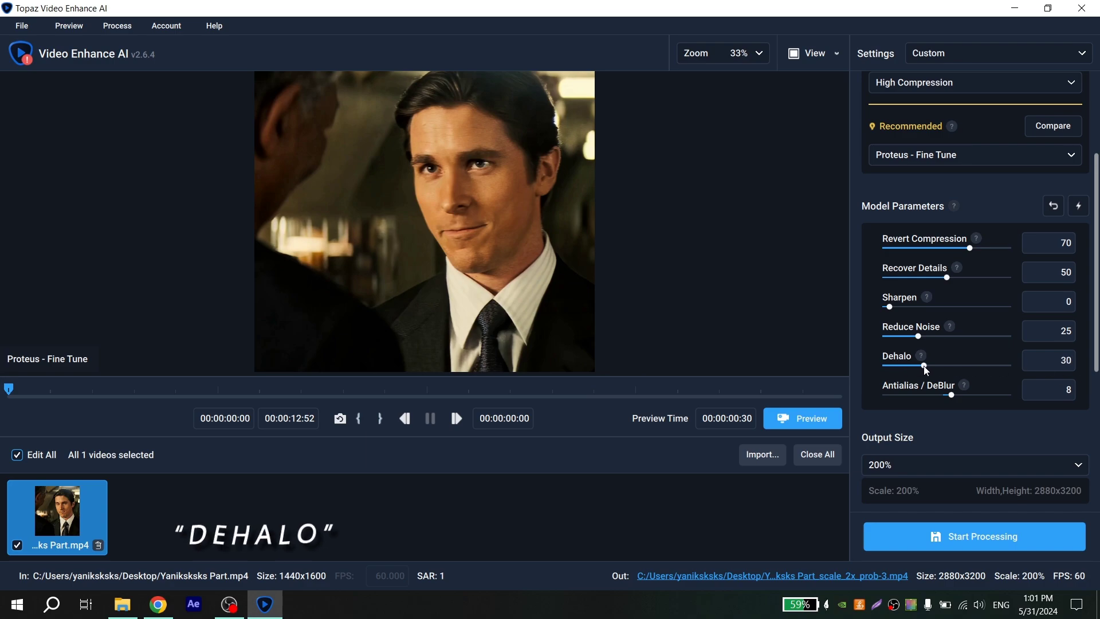
- Render a preview comparing Original Scaled 200% with Proteus - Fine Tune 200%, zooming in and out
{"action": "left_click", "coordinate": [802, 421]}
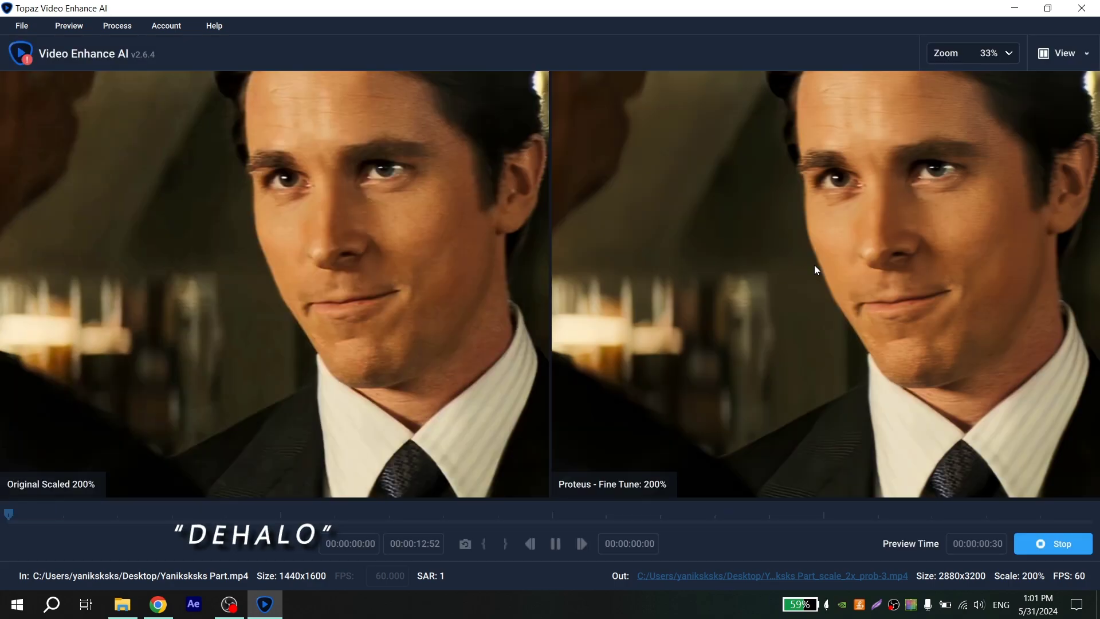
{"action": "scroll", "coordinate": [860, 249], "scroll_direction": "down", "scroll_amount": 2}
{"action": "scroll", "coordinate": [935, 231], "scroll_direction": "up", "scroll_amount": 2}
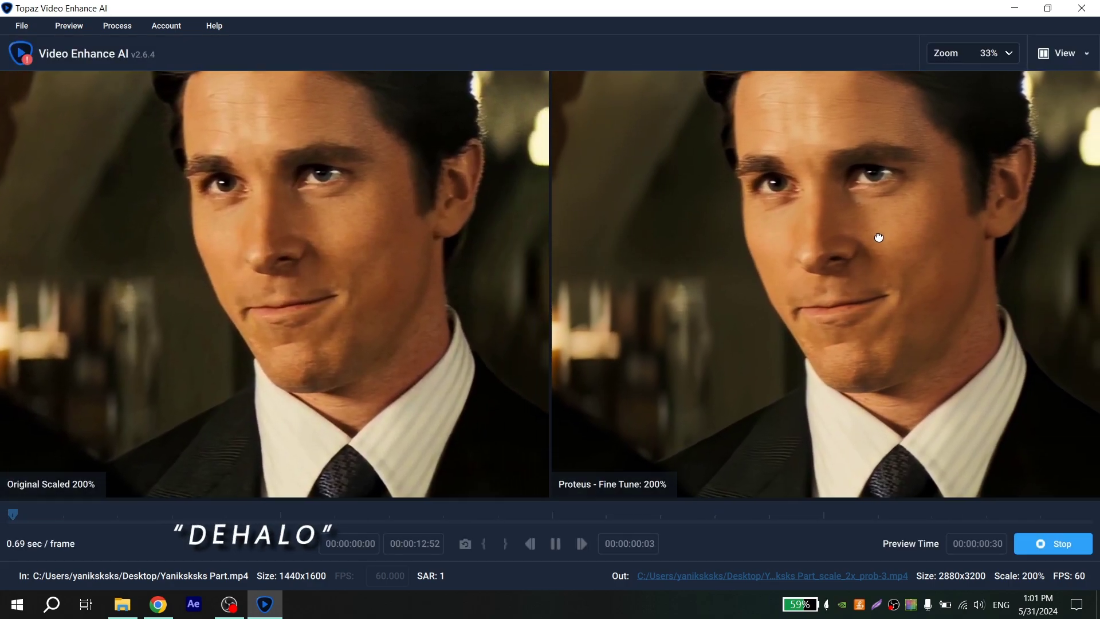
{"action": "scroll", "coordinate": [870, 245], "scroll_direction": "up", "scroll_amount": 2}
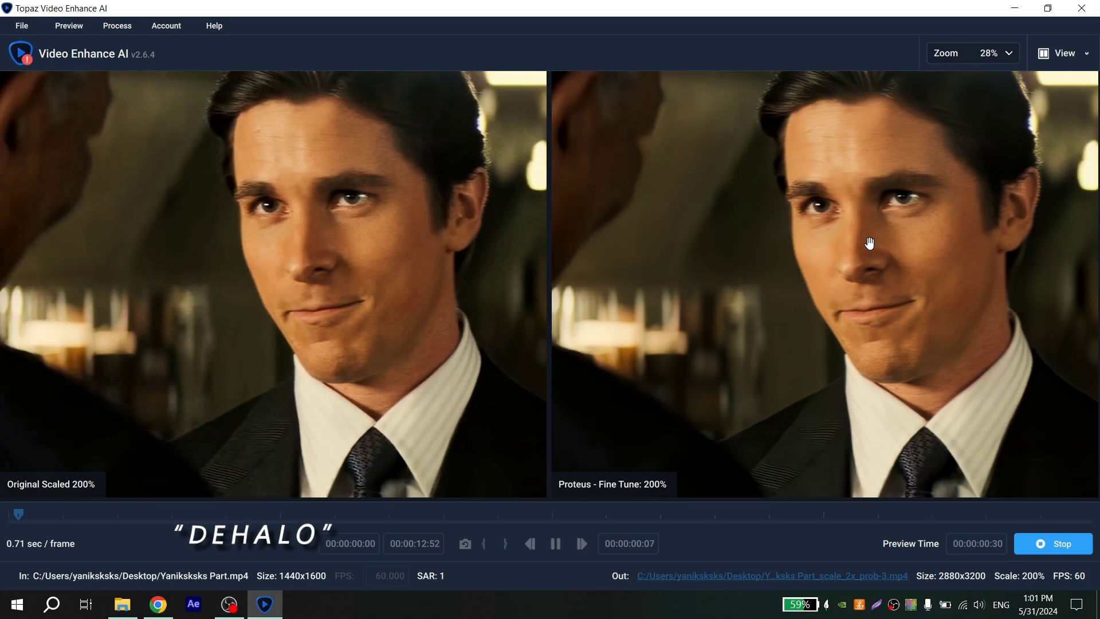
{"action": "scroll", "coordinate": [848, 261], "scroll_direction": "down", "scroll_amount": 5}
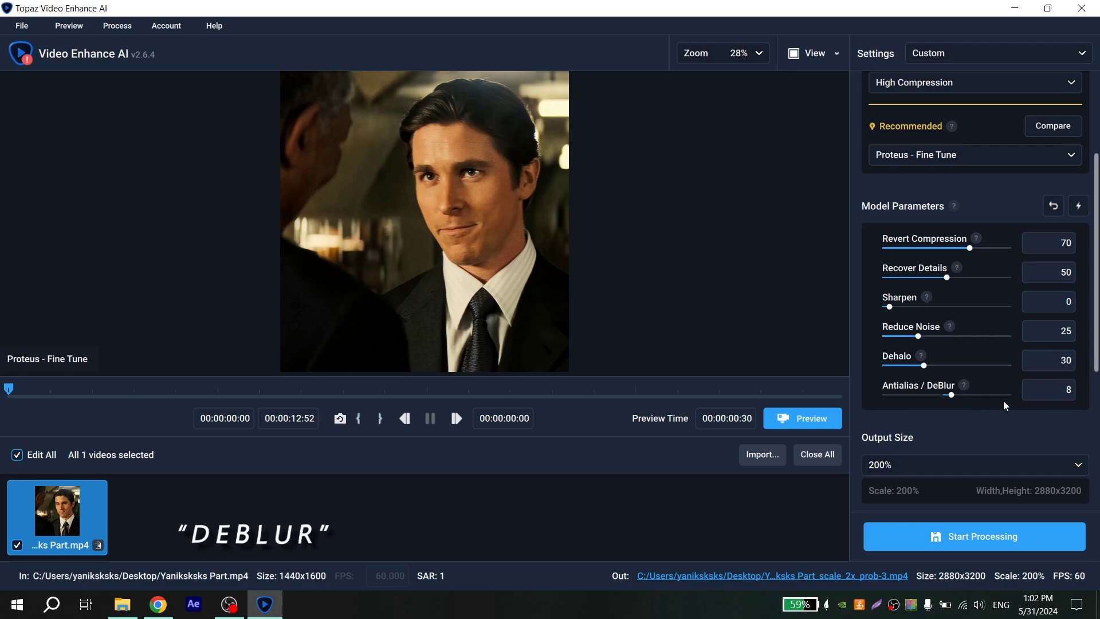
- Lower Antialias / DeBlur to 0
{"action": "left_click_drag", "start_coordinate": [952, 395], "coordinate": [947, 399]}
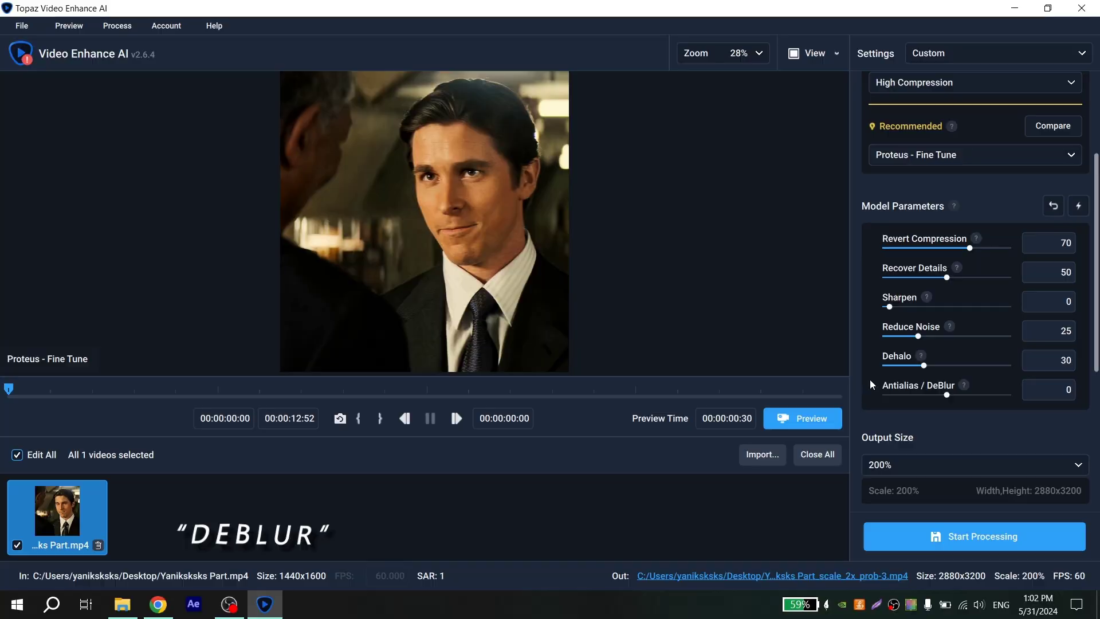
{"action": "scroll", "coordinate": [873, 422], "scroll_direction": "down", "scroll_amount": 1}
{"action": "scroll", "coordinate": [873, 424], "scroll_direction": "down", "scroll_amount": 1}
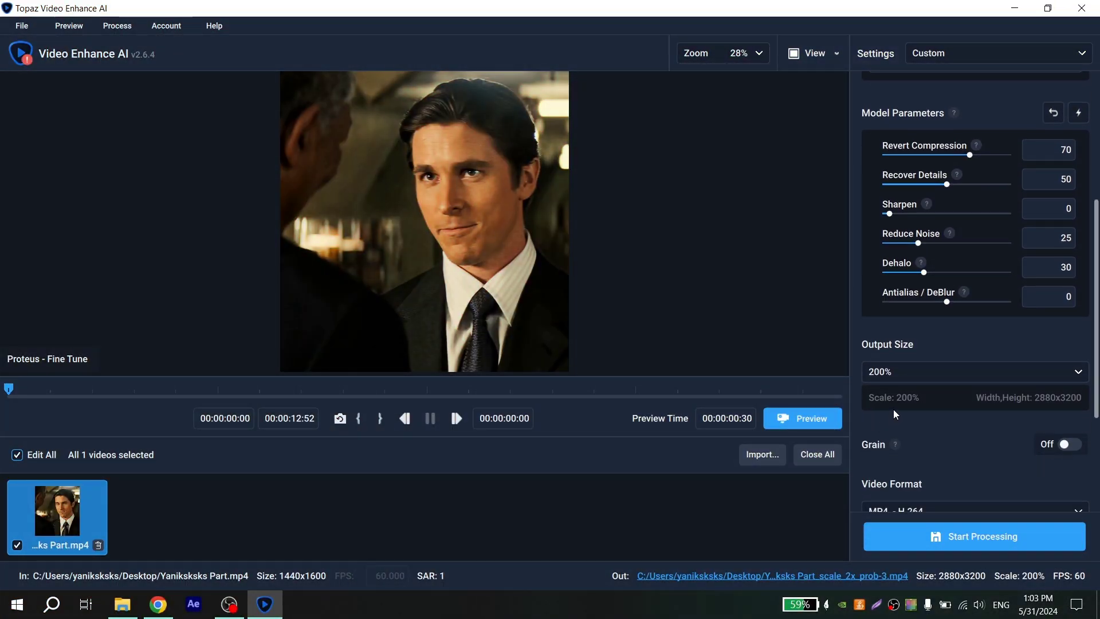
- Keep the output size at 200%
{"action": "left_click", "coordinate": [920, 382]}
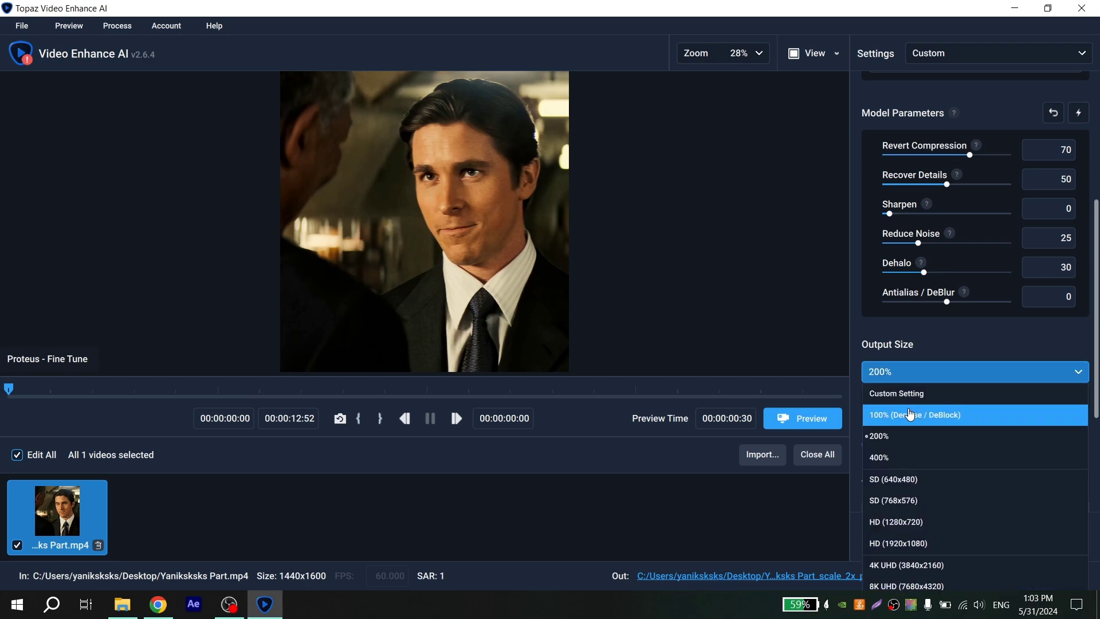
{"action": "left_click", "coordinate": [888, 435]}
{"action": "scroll", "coordinate": [913, 435], "scroll_direction": "down", "scroll_amount": 3}
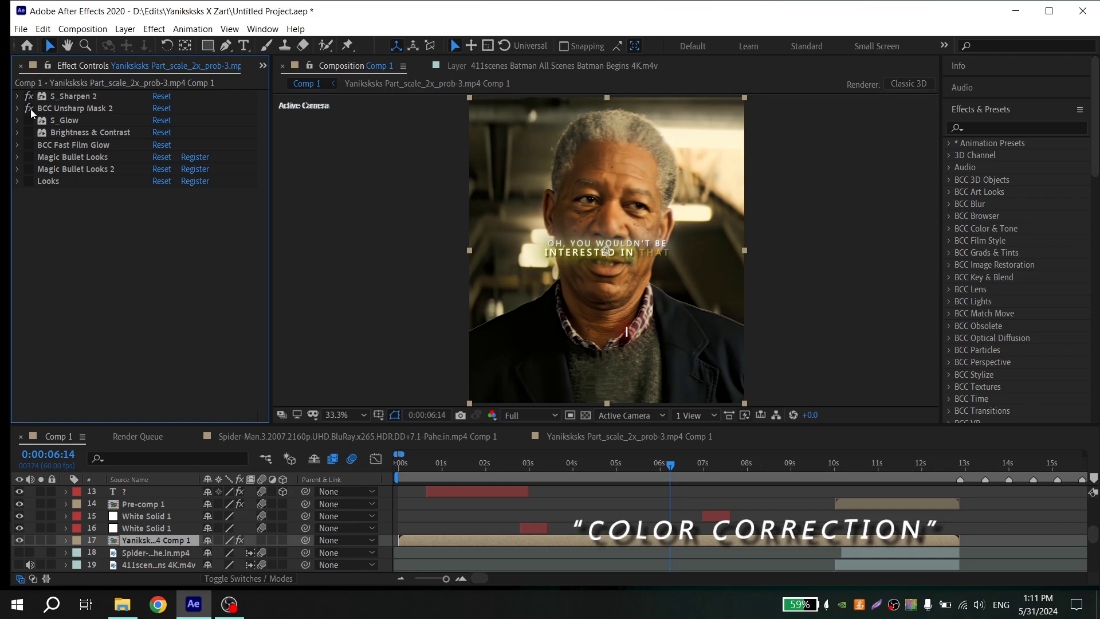
- Enable the fx switches from BCC Unsharp Mask 2 down to Looks
{"action": "left_click_drag", "start_coordinate": [29, 109], "coordinate": [33, 198]}
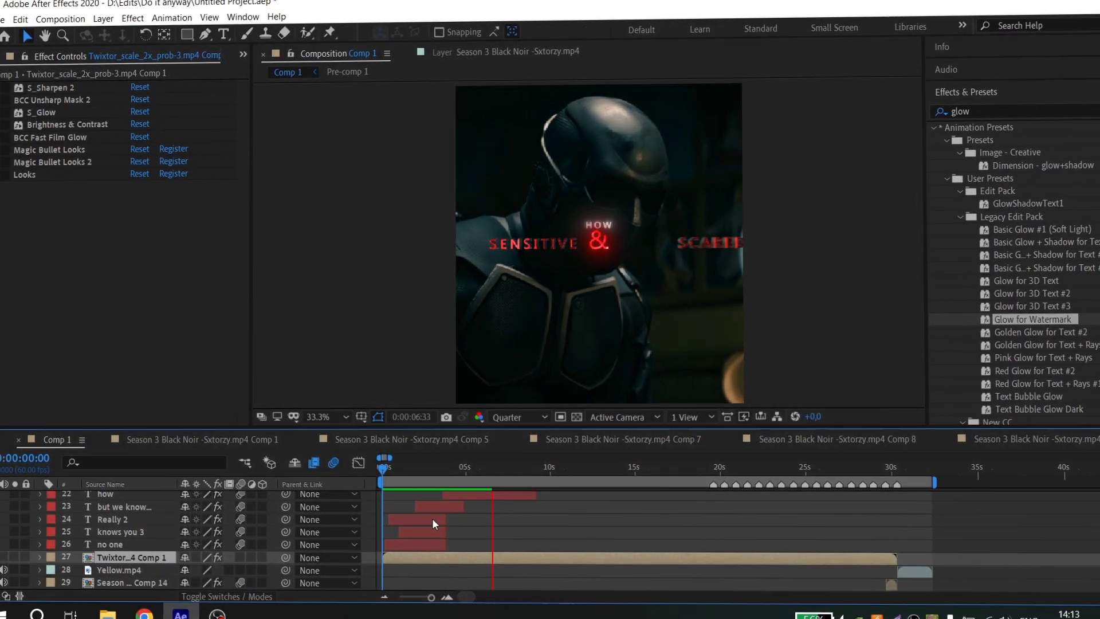
- Duplicate the Pre-comp 1 layer with Ctrl+D and apply Deep Glow to the top copy
{"action": "scroll", "coordinate": [435, 518], "scroll_direction": "up", "scroll_amount": 3}
{"action": "left_click", "coordinate": [513, 539]}
{"action": "key", "text": "="}
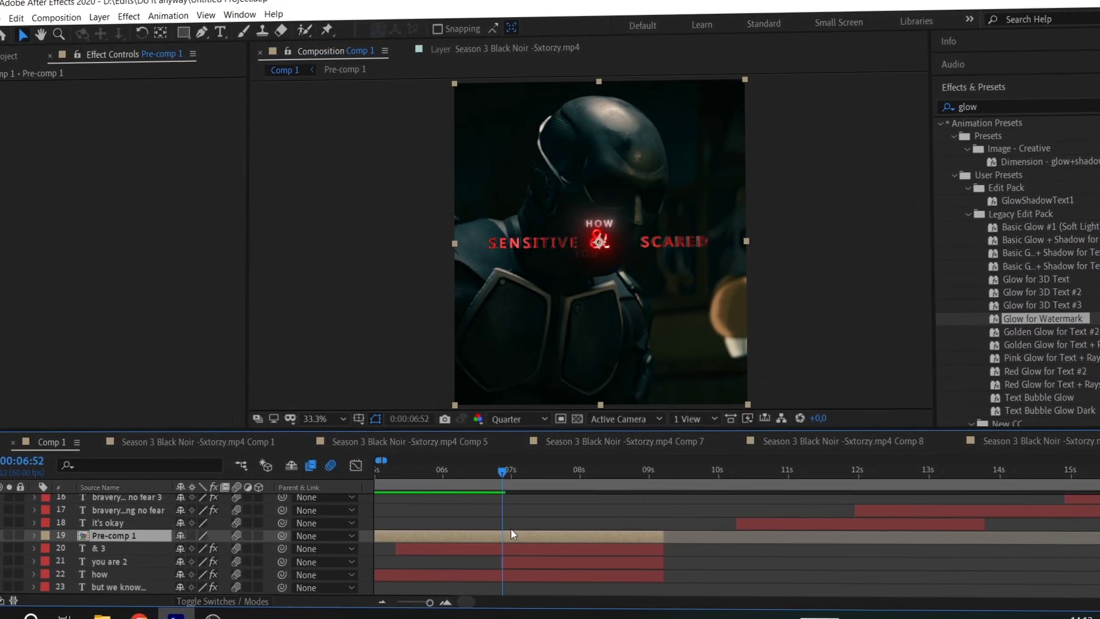
{"action": "key", "text": "minus"}
{"action": "key", "text": "ctrl+d"}
{"action": "key", "text": "ctrl+alt+shift+e"}
{"action": "left_click", "coordinate": [379, 479]}
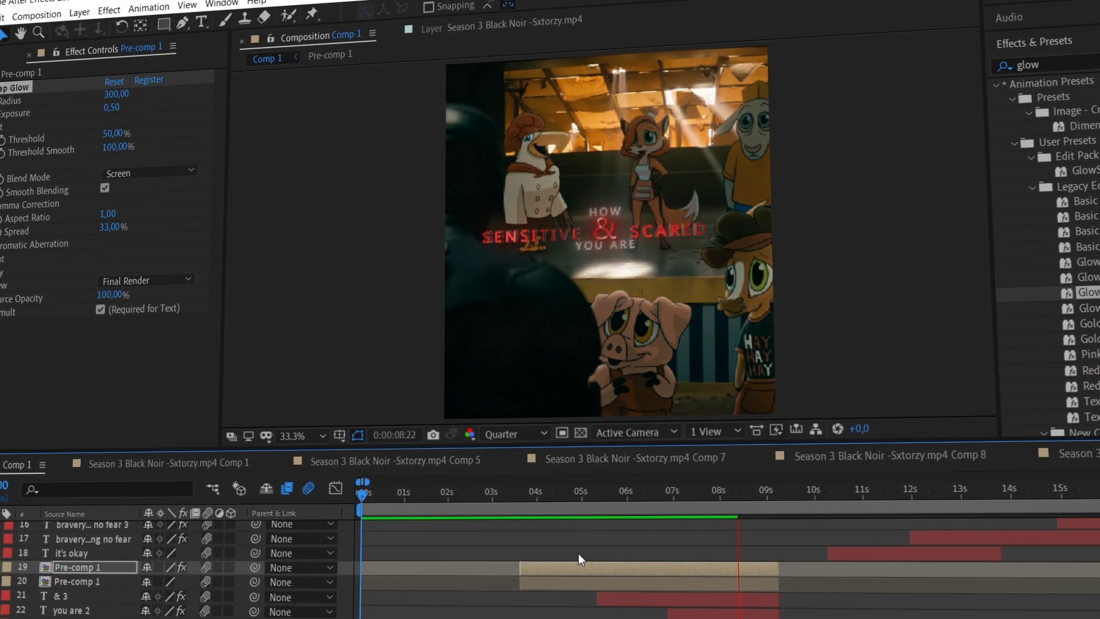
{"action": "scroll", "coordinate": [578, 553], "scroll_direction": "down", "scroll_amount": 6}
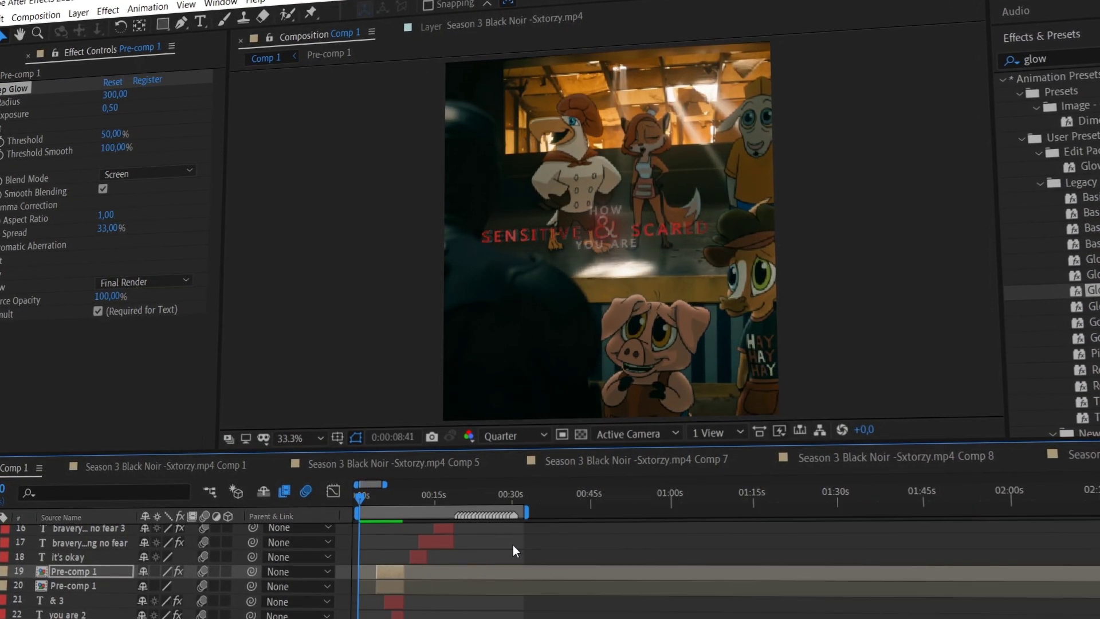
{"action": "scroll", "coordinate": [550, 548], "scroll_direction": "up", "scroll_amount": 5}
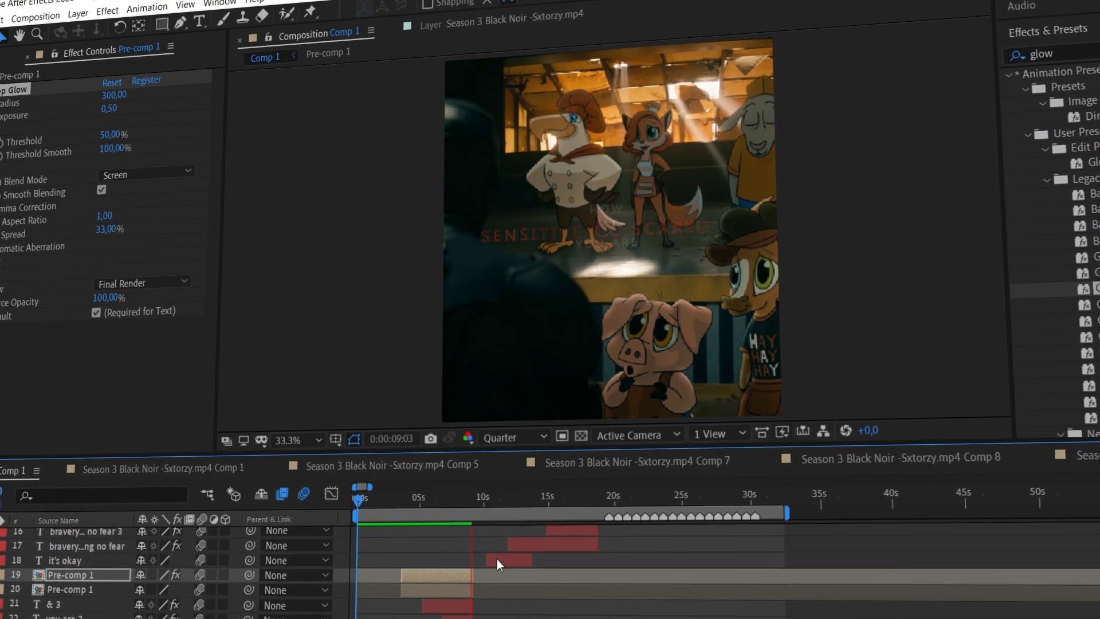